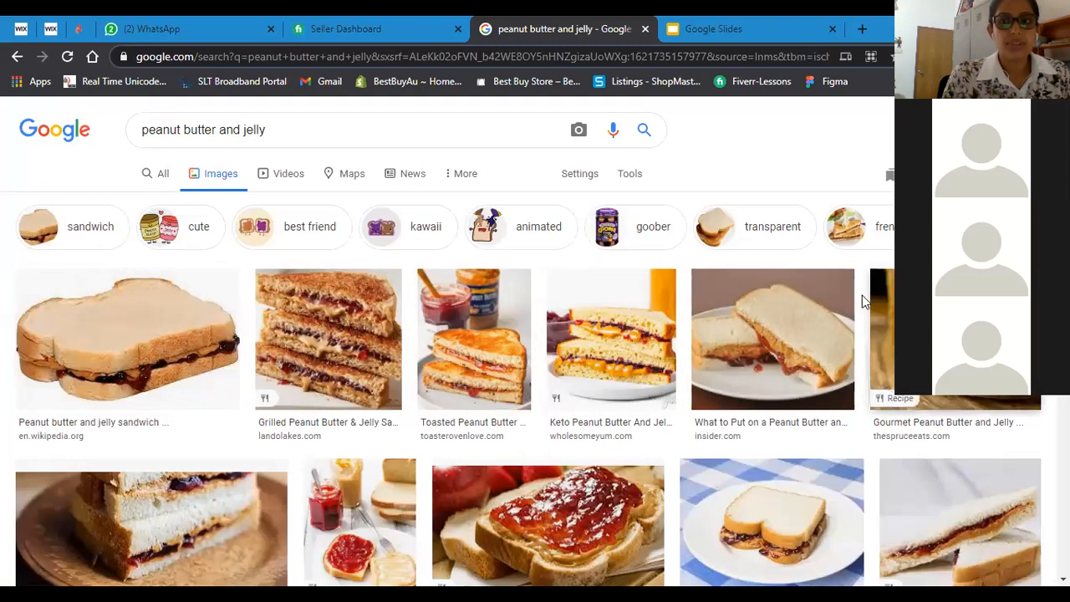
Return to all web results and extend the query to "peanut butter and jelly sandwich calories" using a suggestion.
scroll(803, 322, "down", 1)
scroll(594, 370, "up", 1)
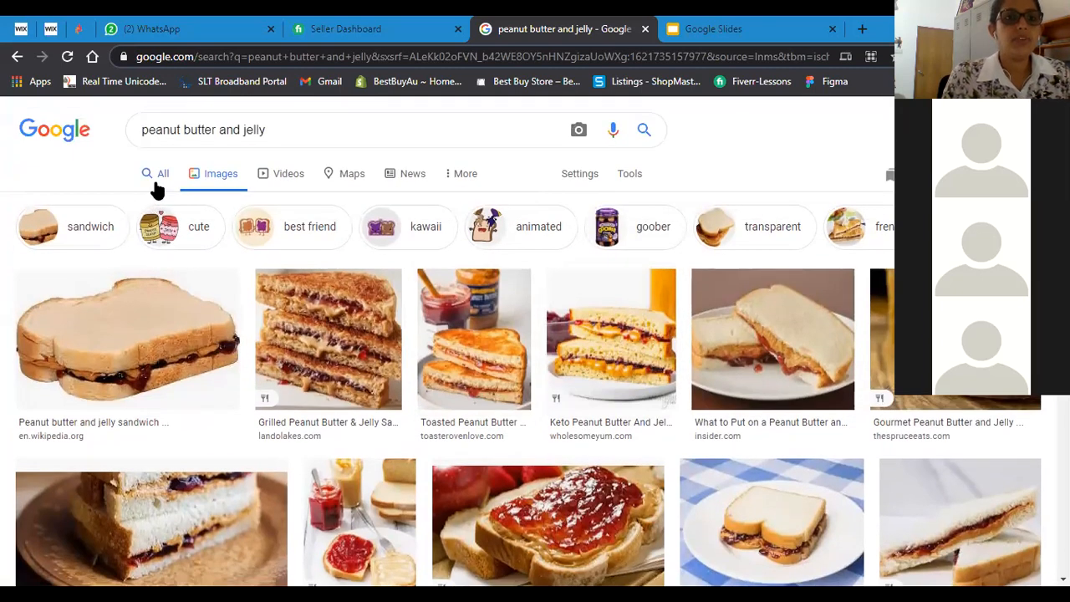
left_click(156, 179)
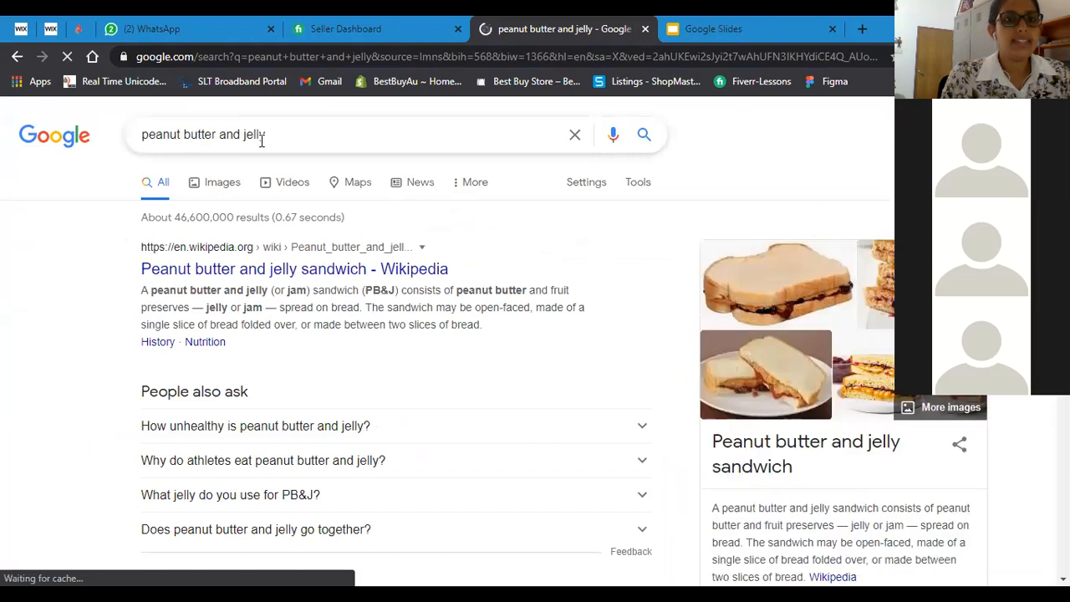
left_click(297, 137)
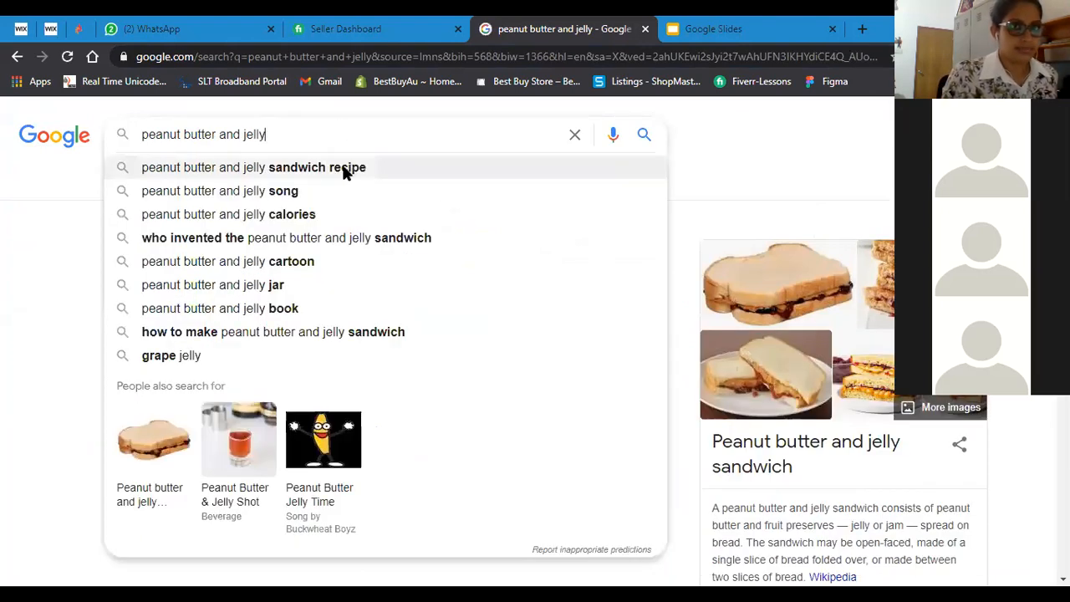
type("sadn")
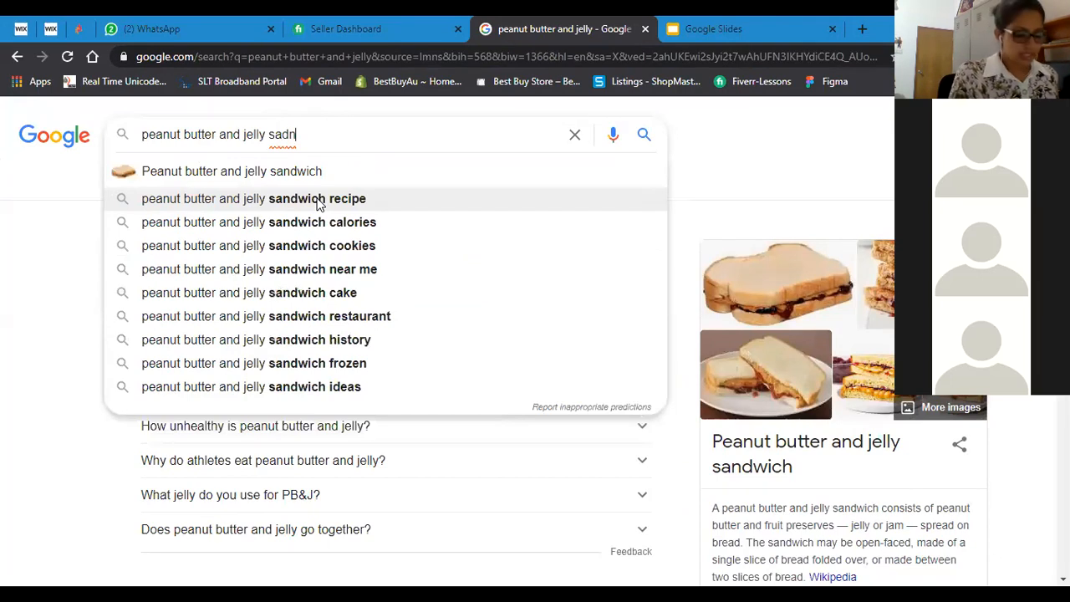
key("Down")
key("Down")
key("Down")
key("Return")
Shorten the search query to "peanut butter and jelly sandwich" and show its image results.
left_click(375, 148)
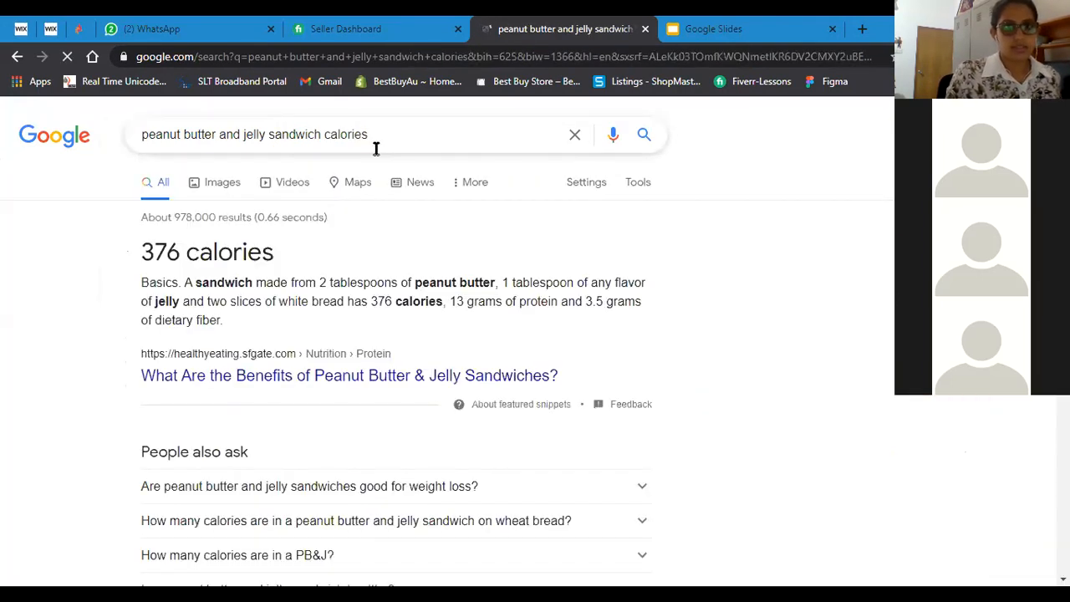
key("BackSpace")
key("BackSpace")
key("BackSpace")
key("BackSpace")
key("BackSpace")
key("BackSpace")
key("BackSpace")
key("BackSpace")
key("BackSpace")
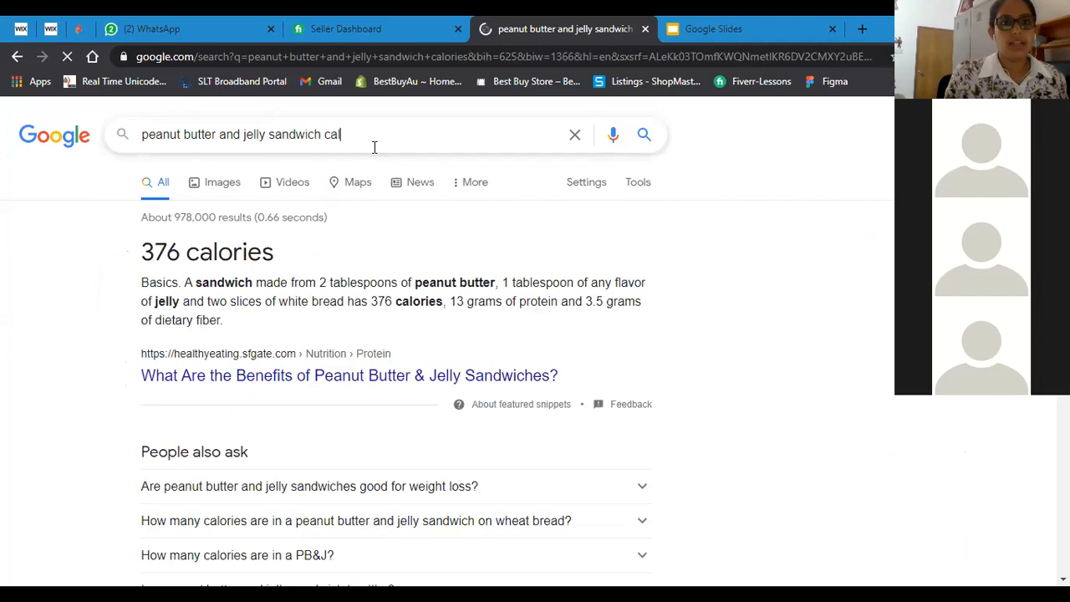
key("Escape")
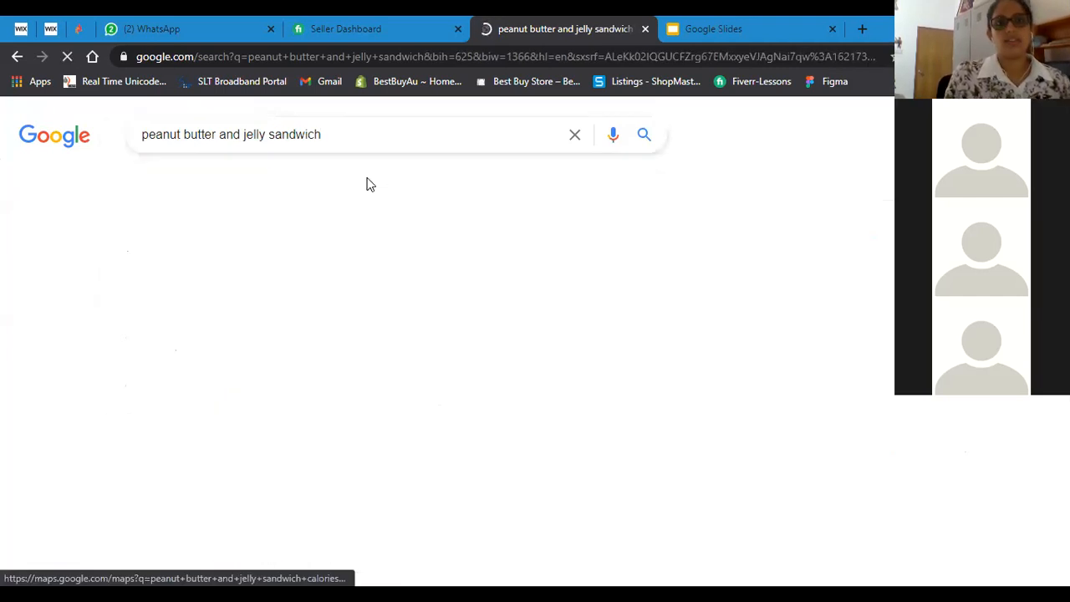
left_click(223, 184)
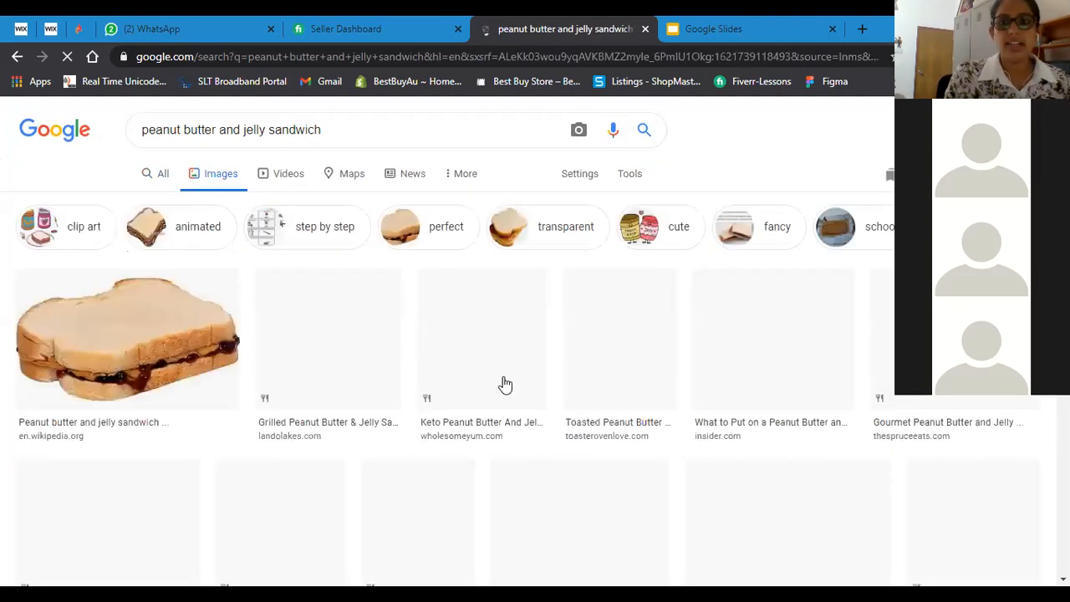
Save the toasted peanut butter and jelly sandwich image from toasterovenlove.com to the Desktop as a JPEG.
scroll(529, 358, "down", 1)
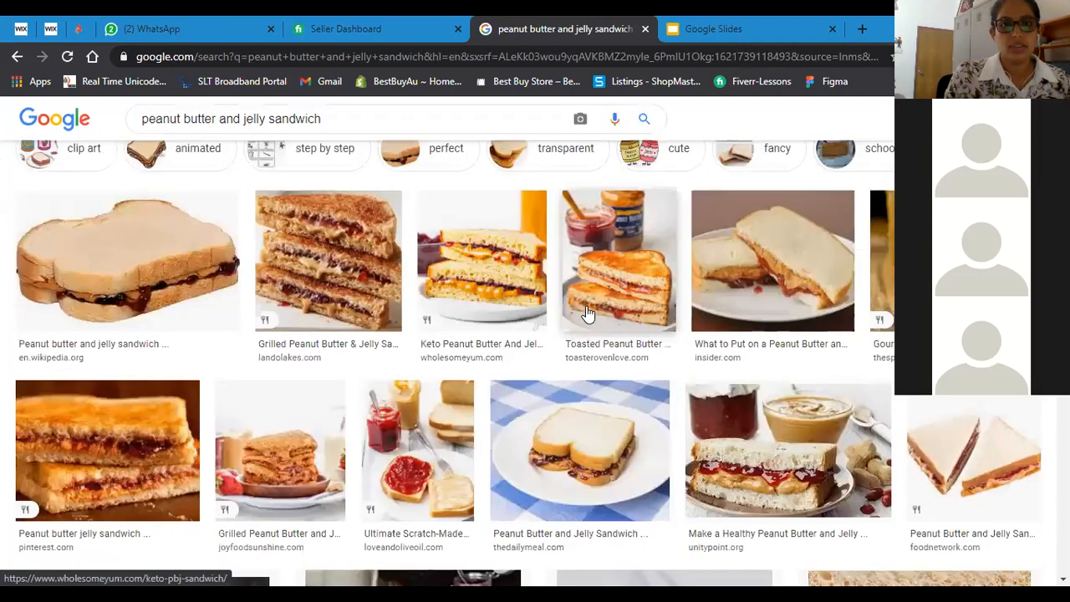
left_click(619, 268)
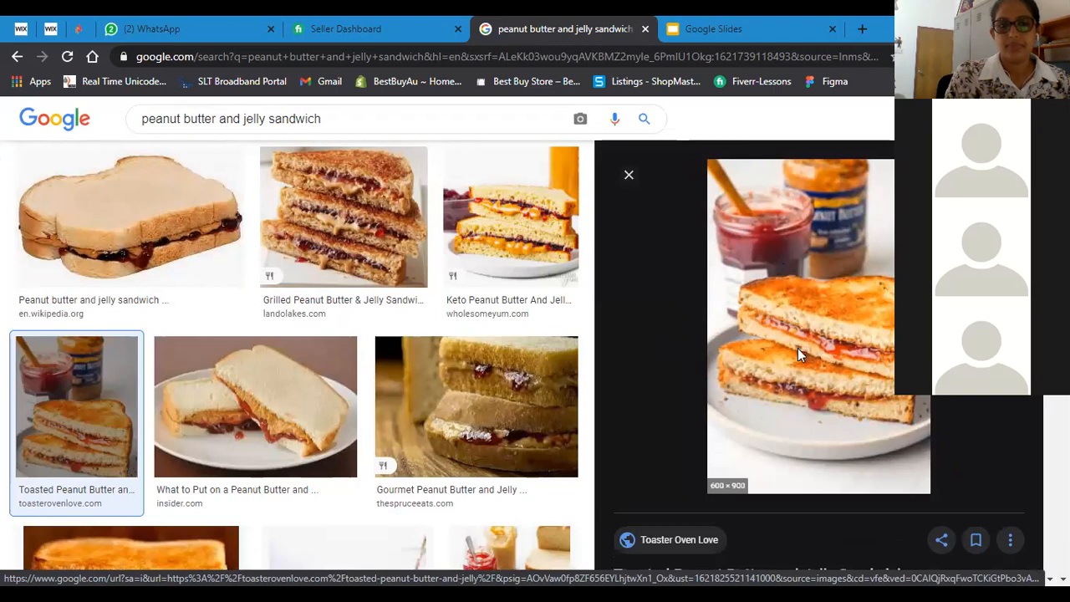
right_click(778, 255)
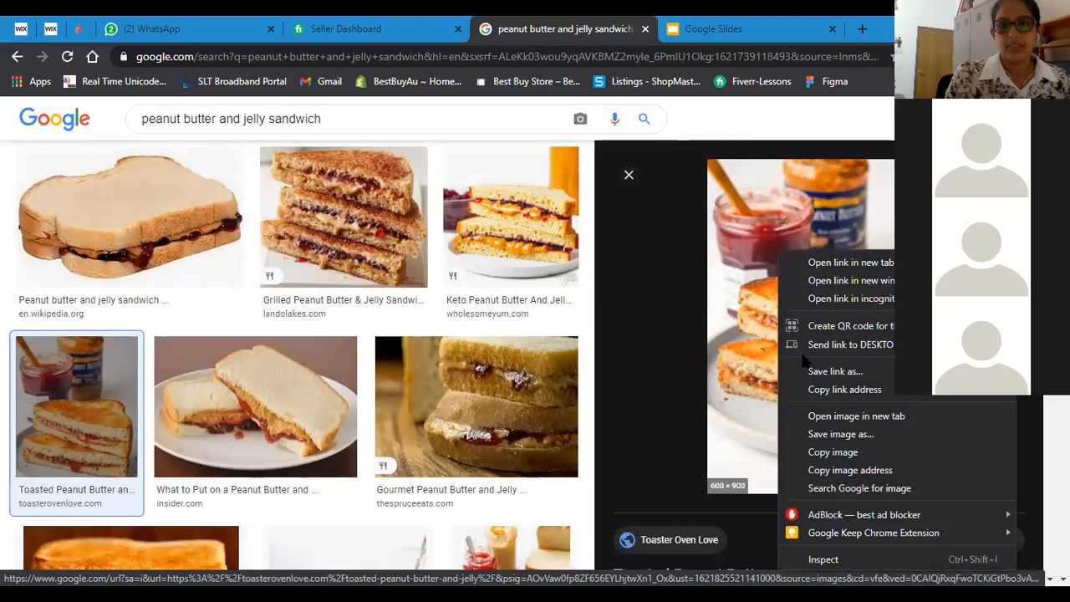
left_click(824, 433)
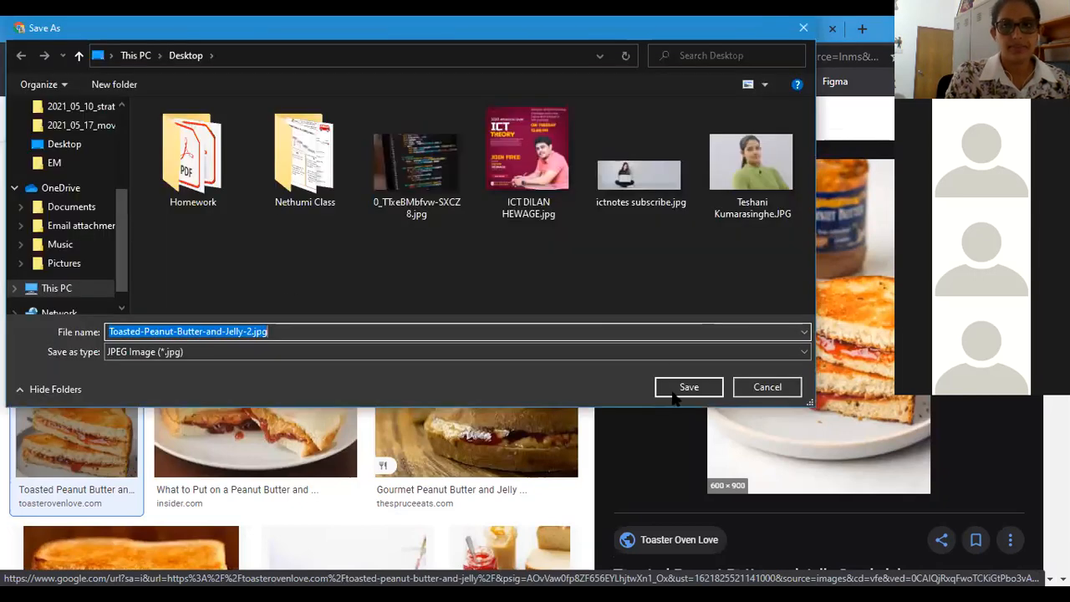
key("Return")
Save the Ultimate Scratch-Made peanut butter and jelly image from loveandoliveoil.com to the Desktop.
scroll(521, 306, "down", 3)
left_click(516, 303)
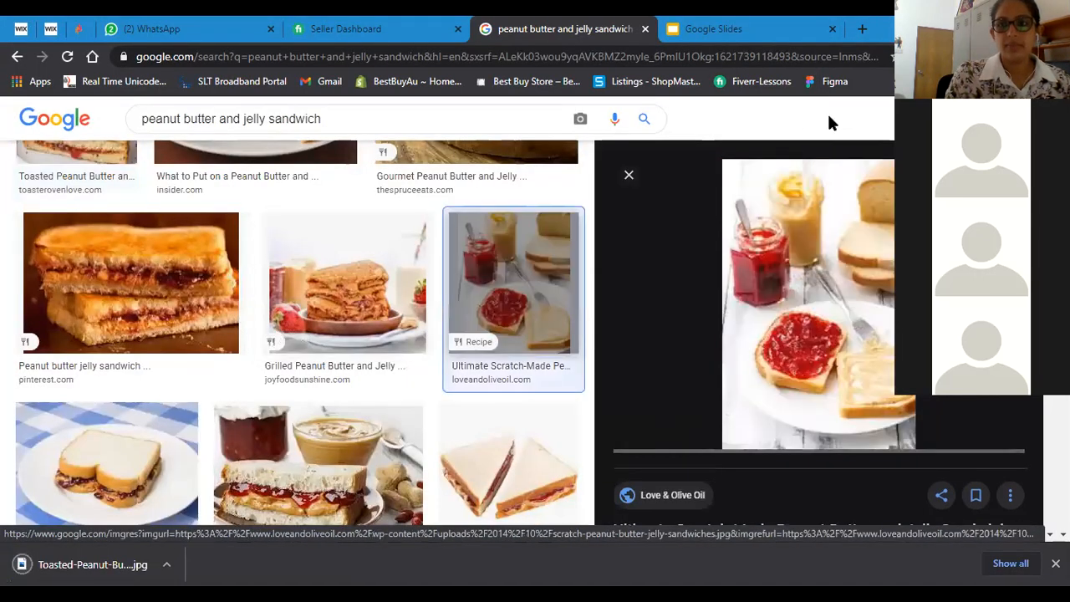
right_click(791, 231)
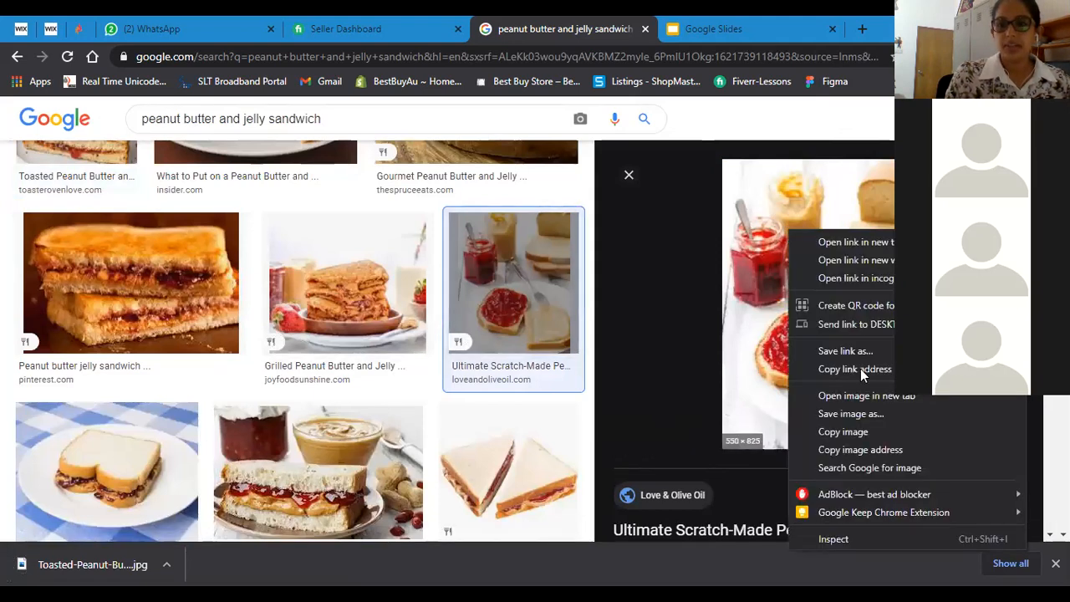
left_click(845, 414)
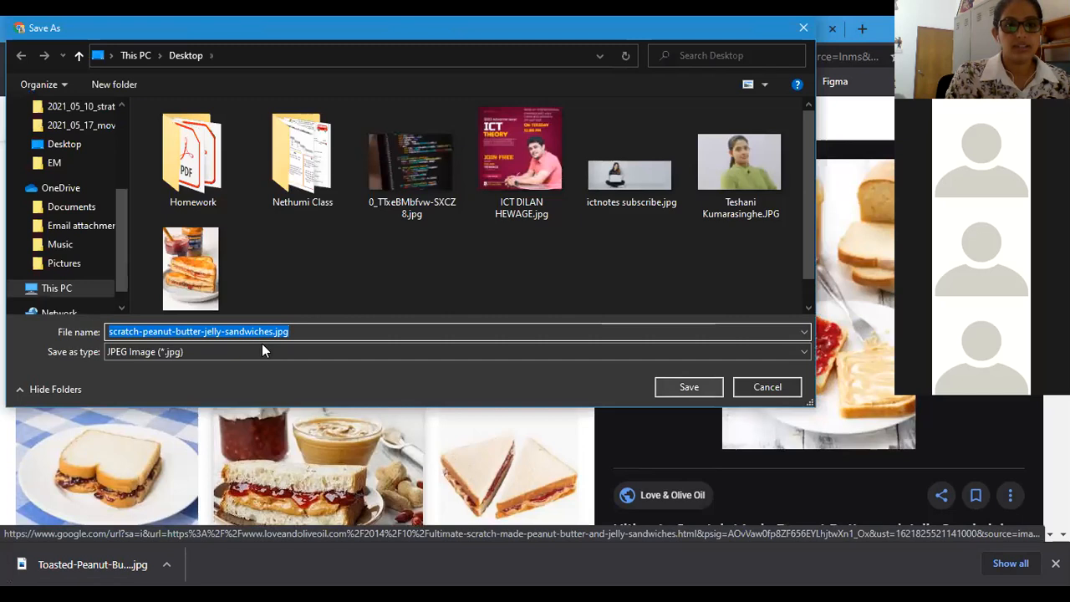
key("Return")
Find the French toast peanut butter and jelly sandwich image from Pinterest and save it to the Desktop.
scroll(475, 323, "down", 2)
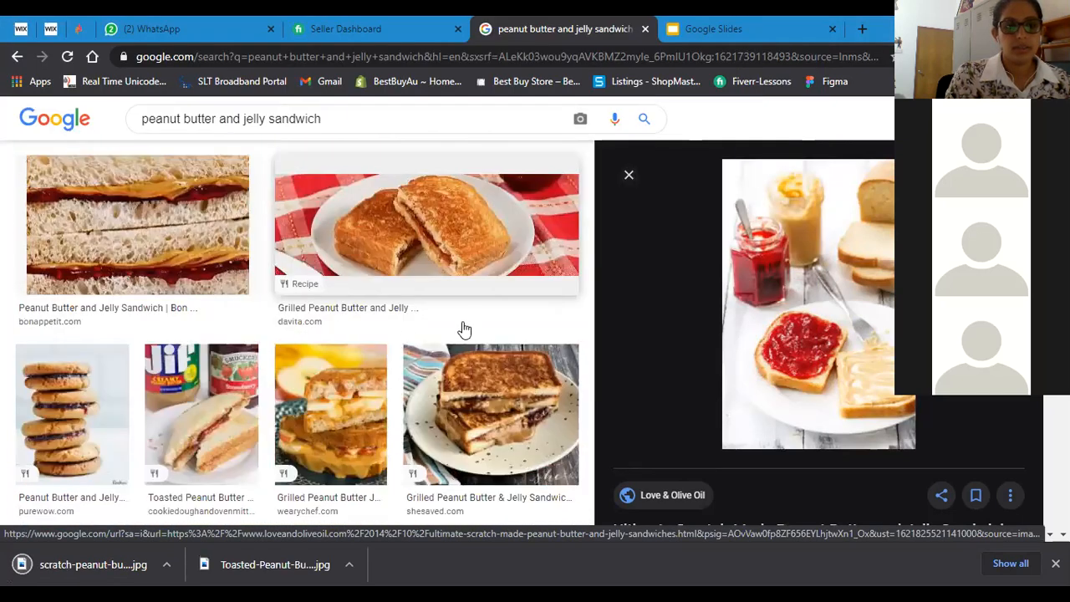
scroll(465, 327, "down", 3)
left_click(84, 317)
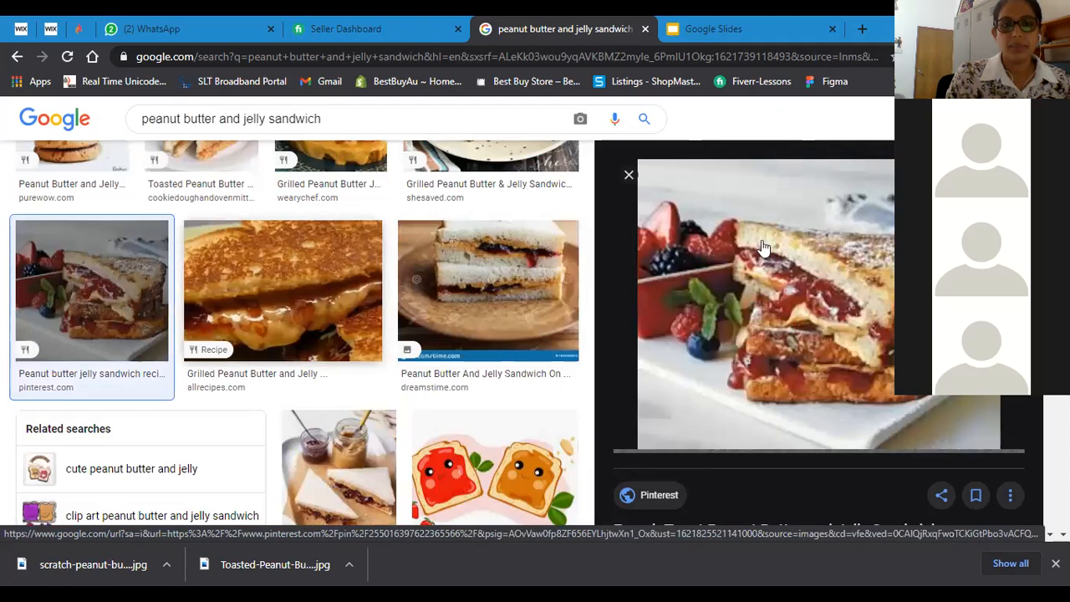
scroll(757, 255, "down", 2)
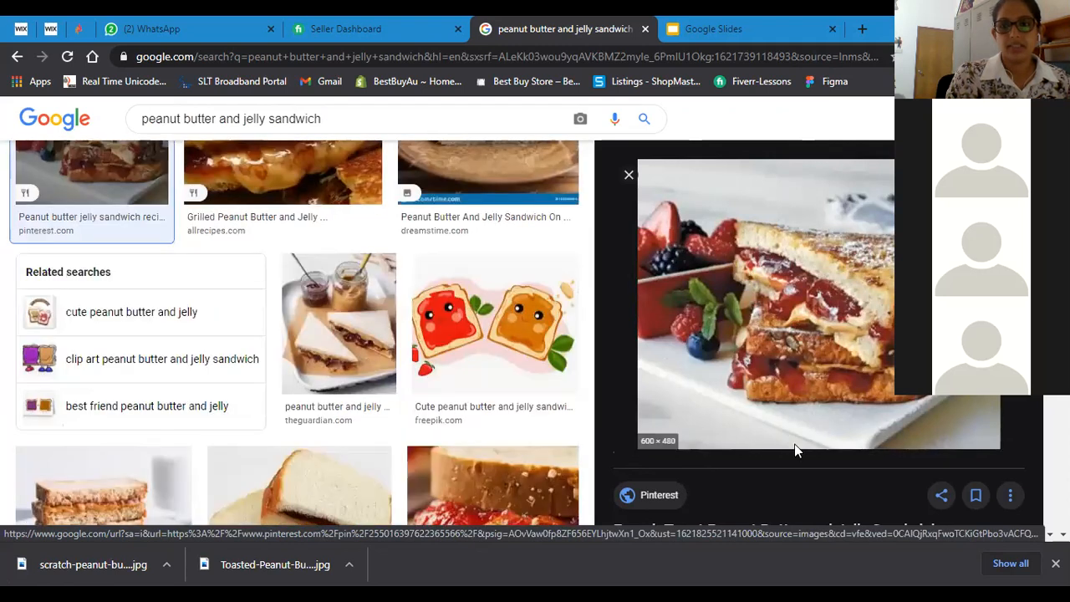
right_click(747, 418)
left_click(689, 360)
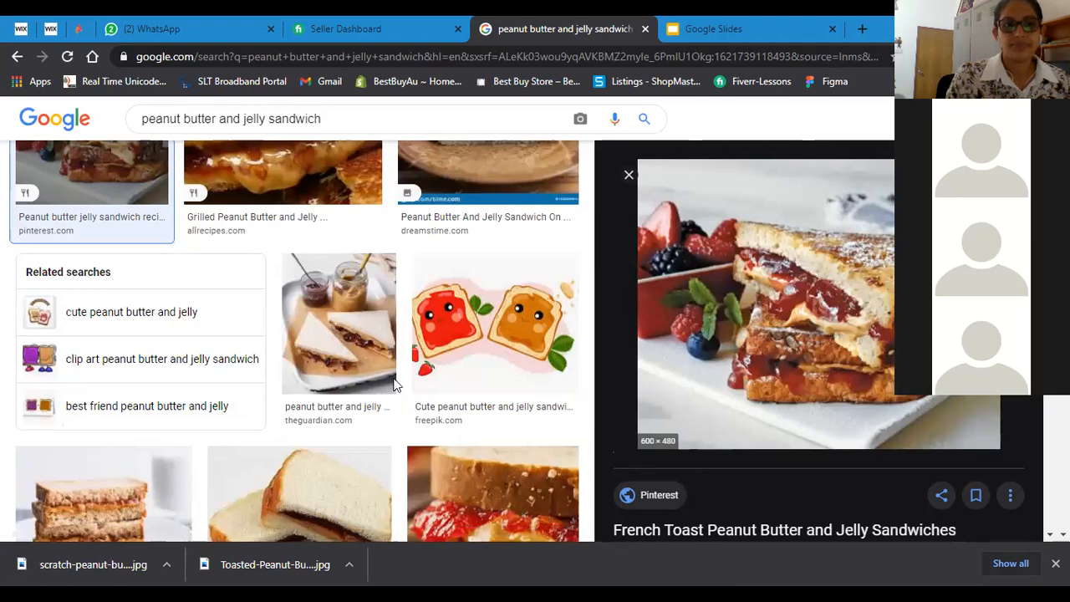
Browse further sandwich images and save the grilled peanut butter and jelly image from landolakes.com to the Desktop.
scroll(395, 384, "down", 3)
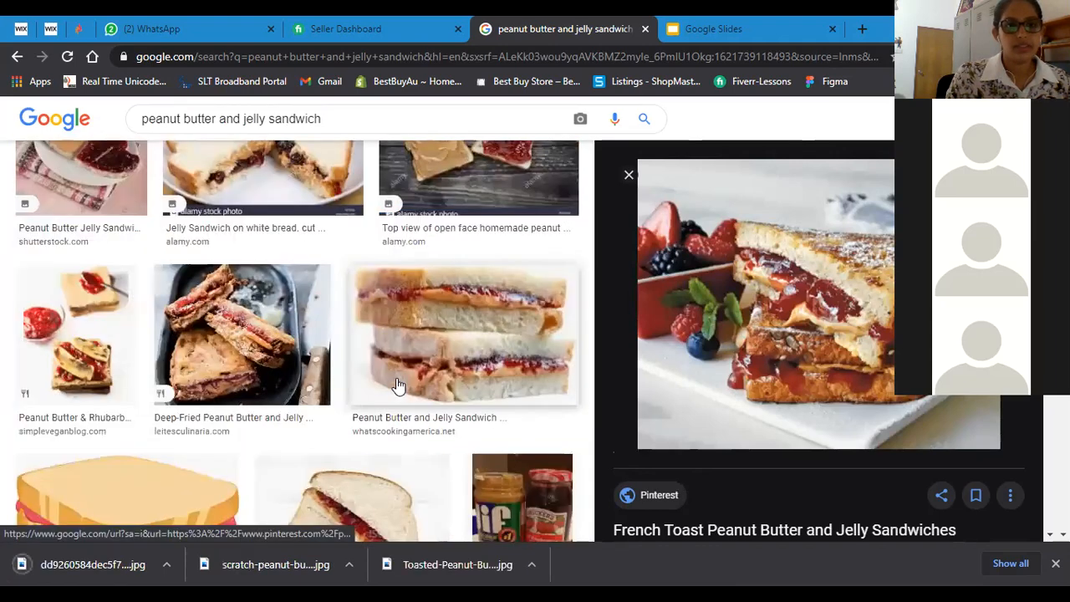
scroll(399, 388, "down", 3)
scroll(416, 391, "down", 3)
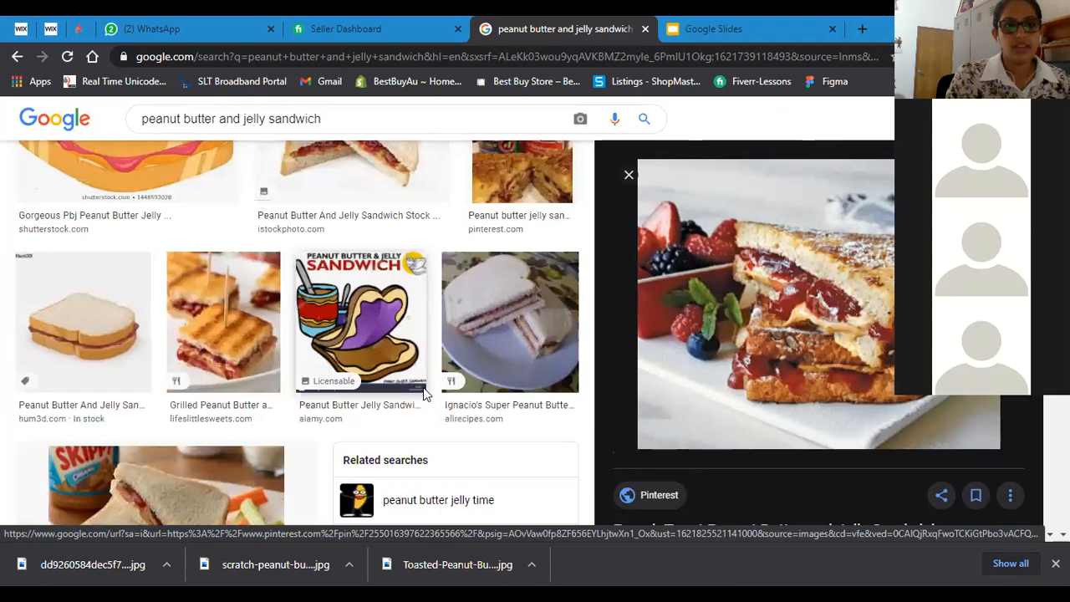
scroll(418, 385, "down", 3)
scroll(410, 370, "down", 3)
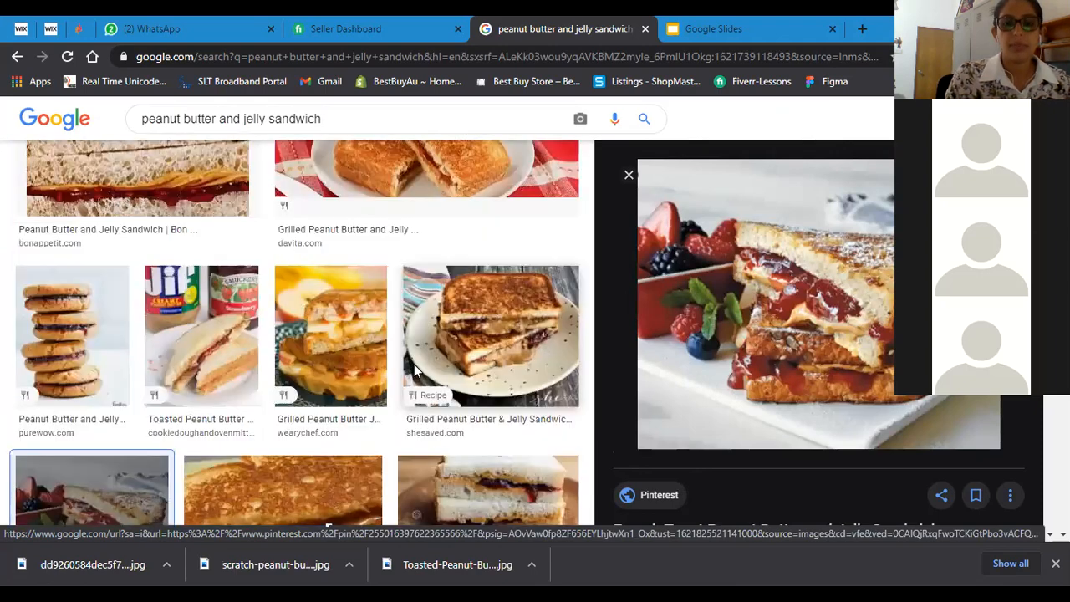
scroll(414, 363, "down", 1)
scroll(423, 363, "up", 4)
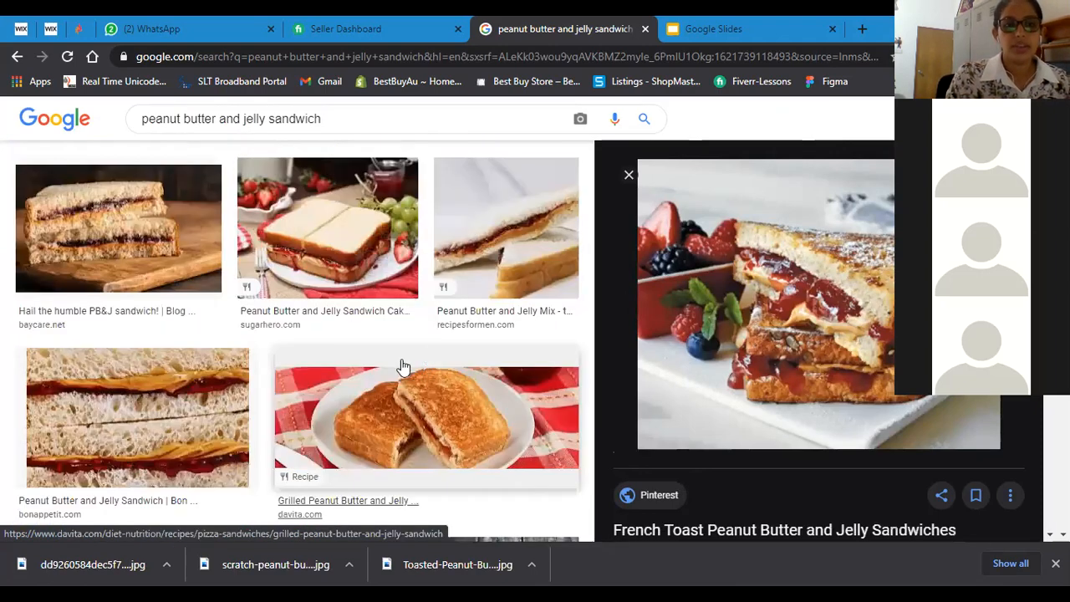
scroll(402, 366, "up", 5)
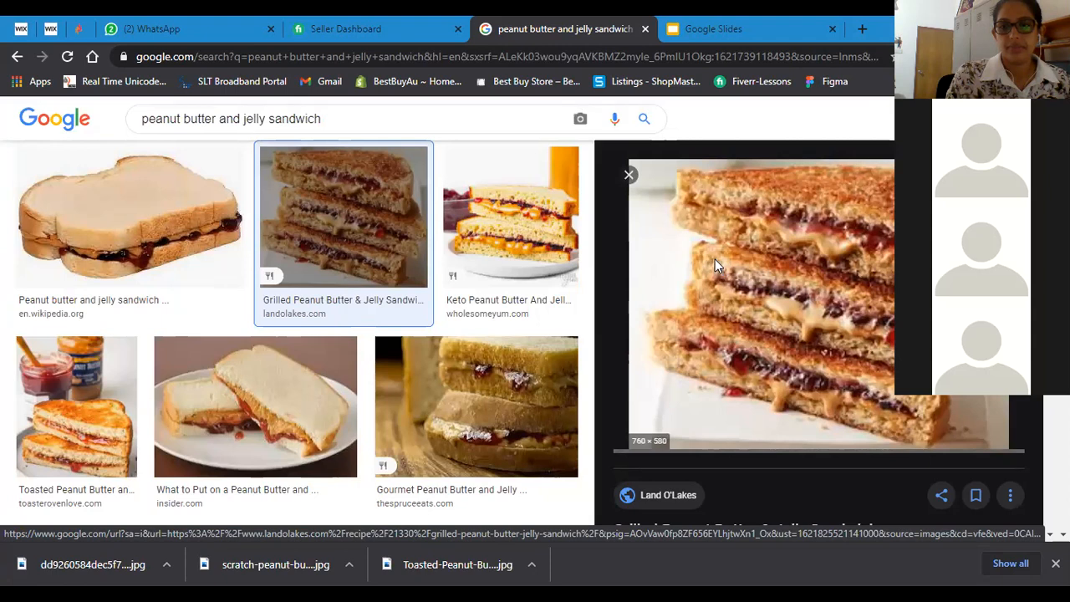
right_click(776, 456)
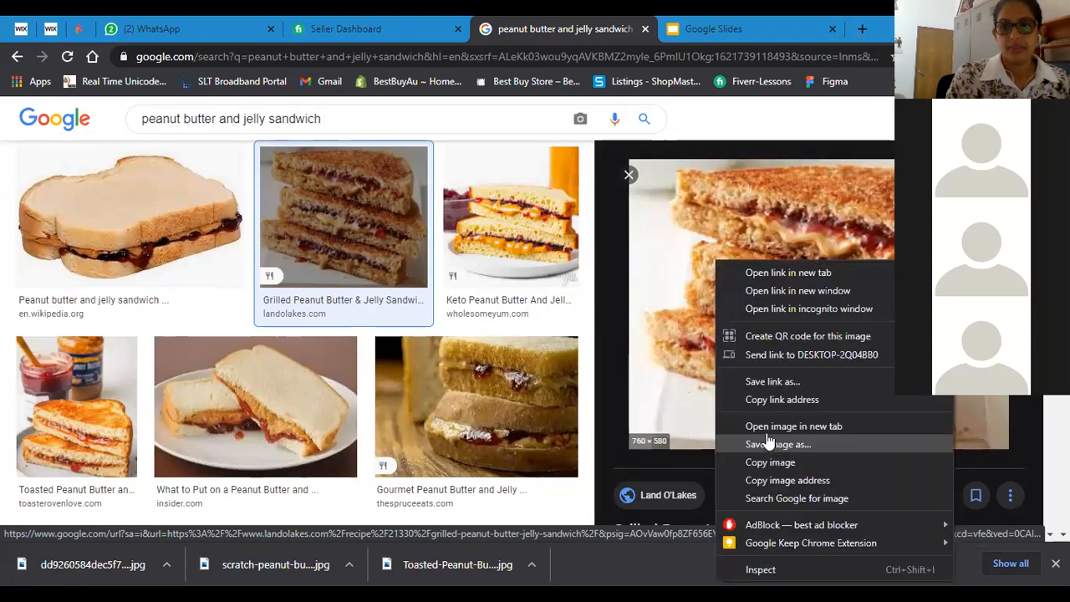
left_click(762, 444)
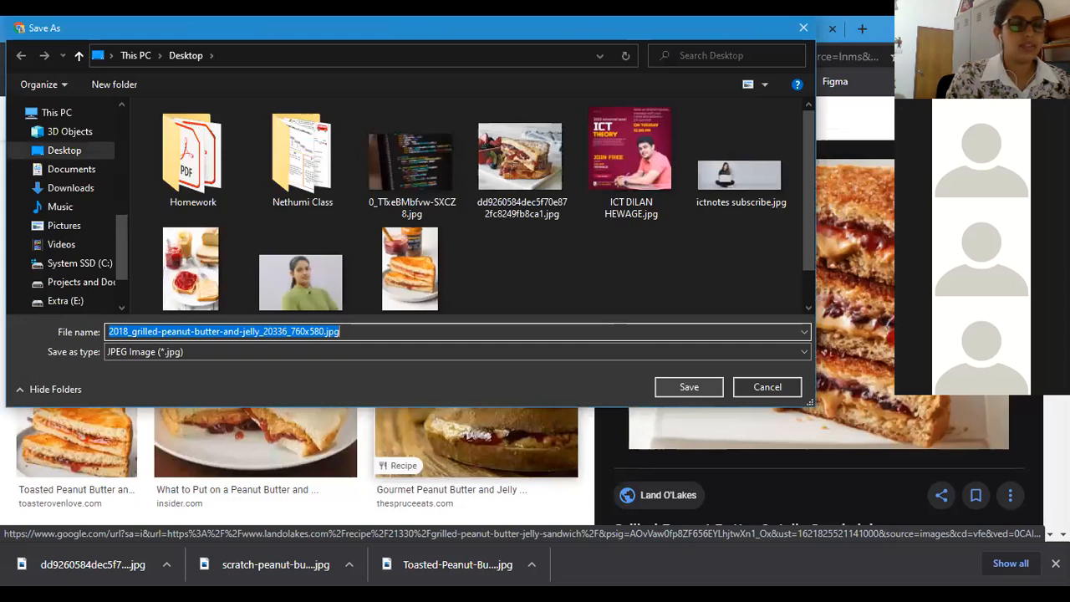
key("Return")
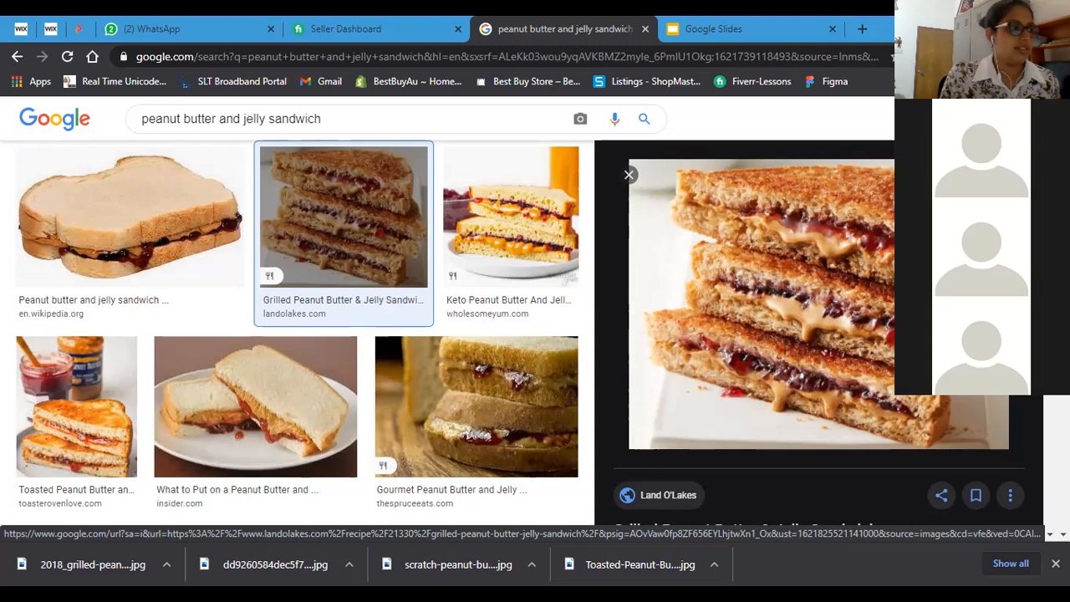
Switch to the PowerPoint presentation "How to Make a Great PBJ" and undo the last theme change.
key("alt+Tab")
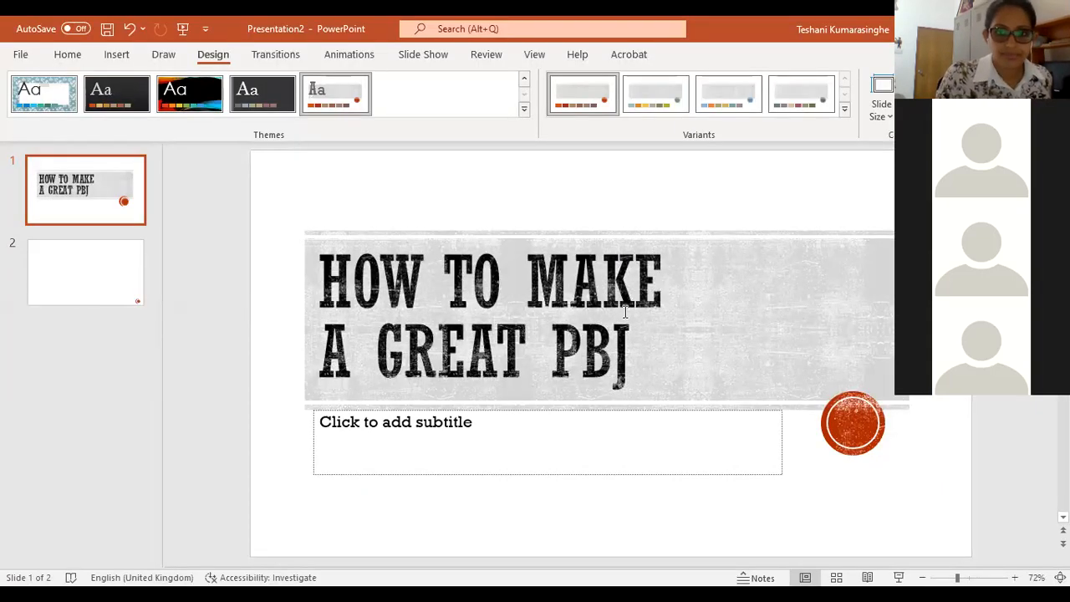
key("ctrl+z")
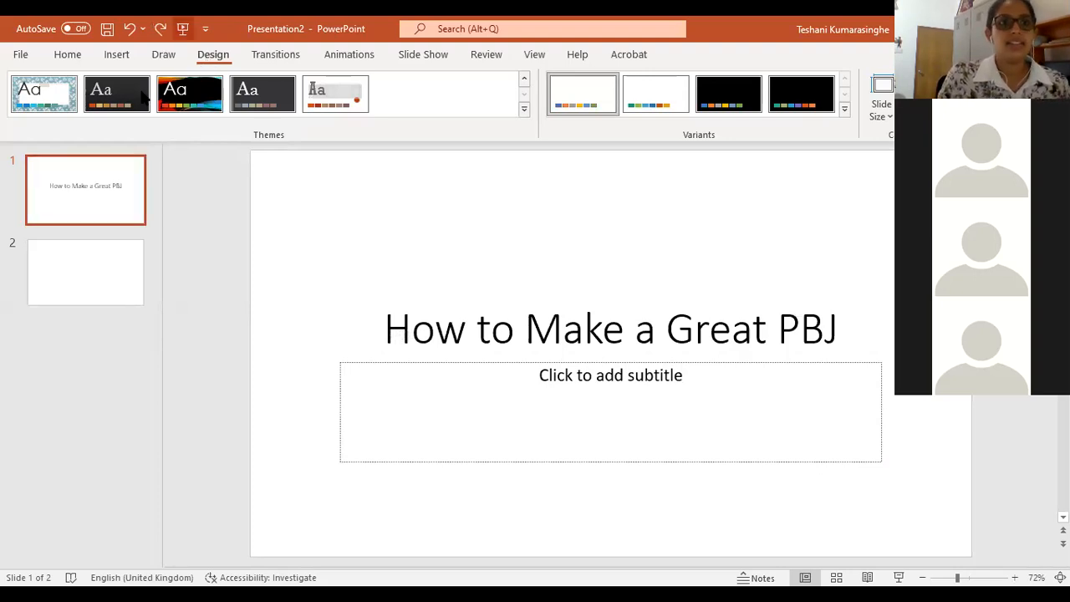